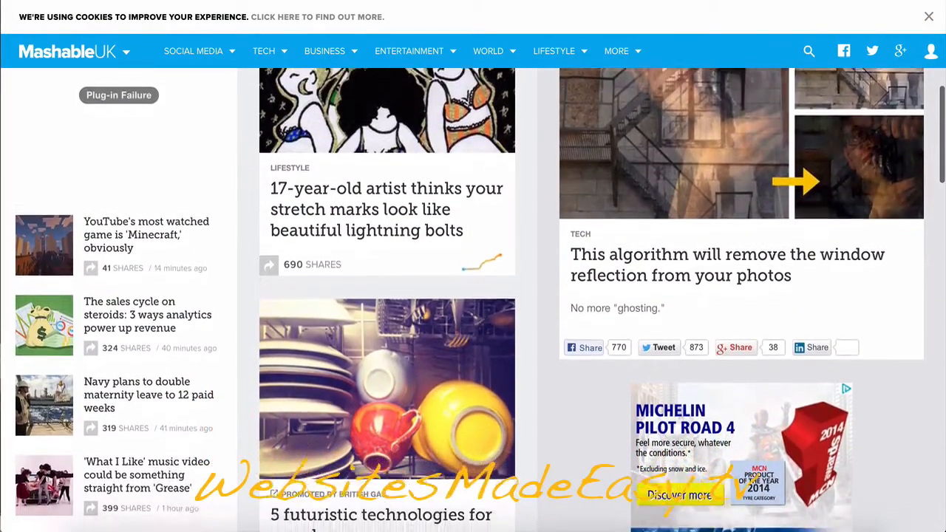
pyautogui.scroll(-2, 473, 296)
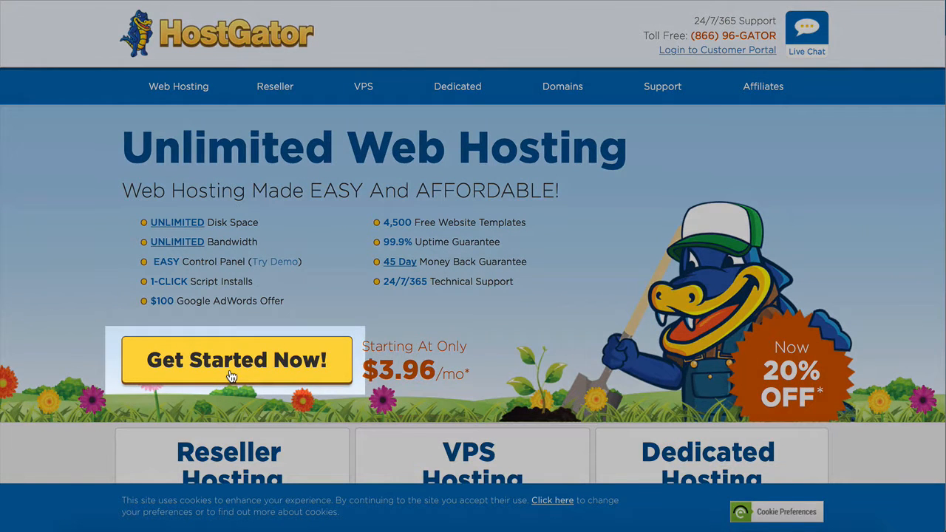
# - Open HostGator's web hosting plans, view the Hatchling plan's billing terms and start its sign-up
pyautogui.click(230, 377)
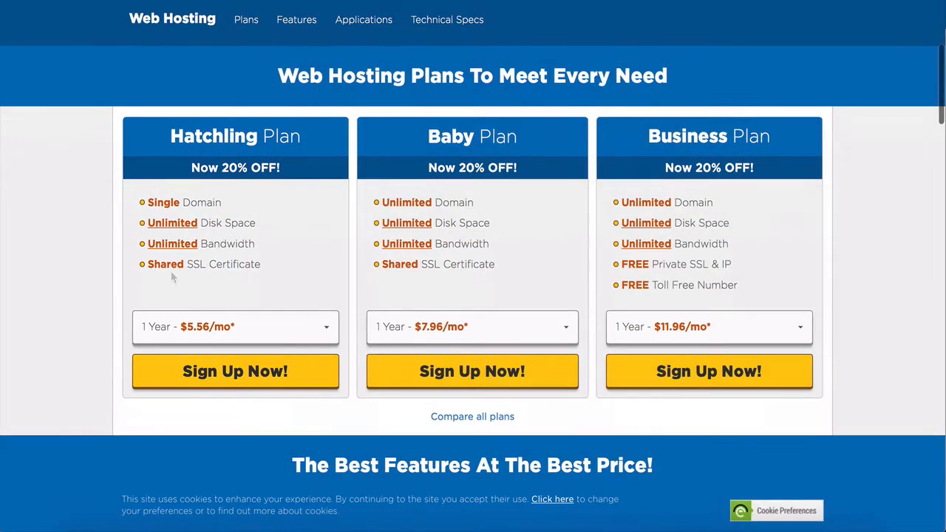
pyautogui.click(326, 331)
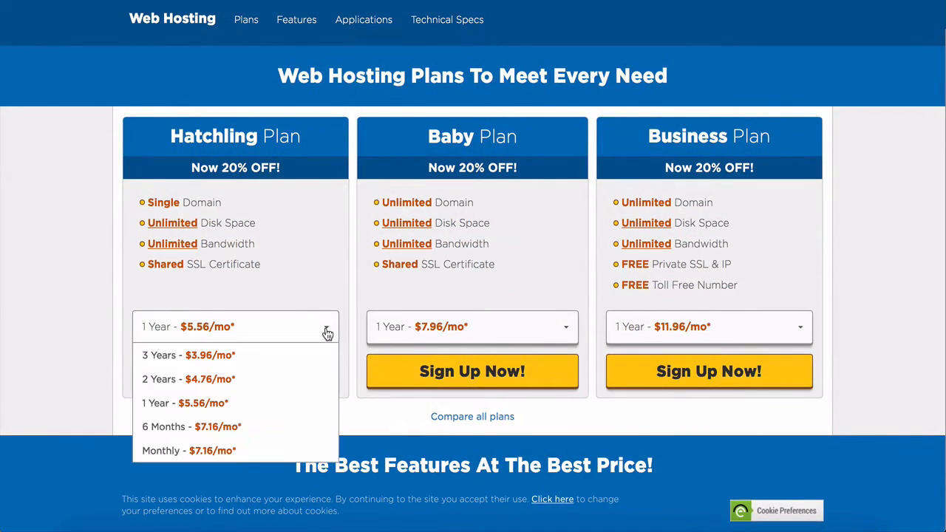
pyautogui.click(290, 443)
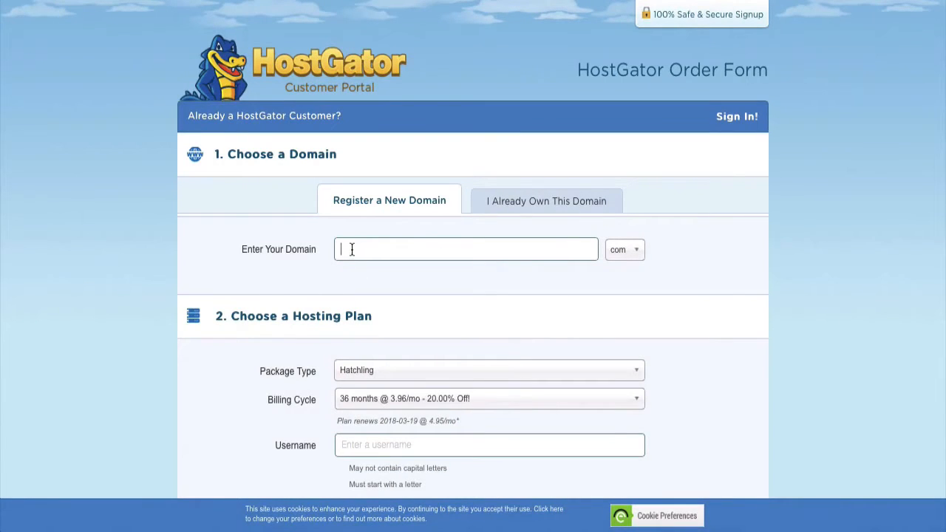
# - Enter the new com domain to register and set the Hatchling plan's billing cycle to 36 months @ 3.96/mo
pyautogui.write('iangeli')
pyautogui.scroll(-2, 212, 264)
pyautogui.scroll(-1, 211, 267)
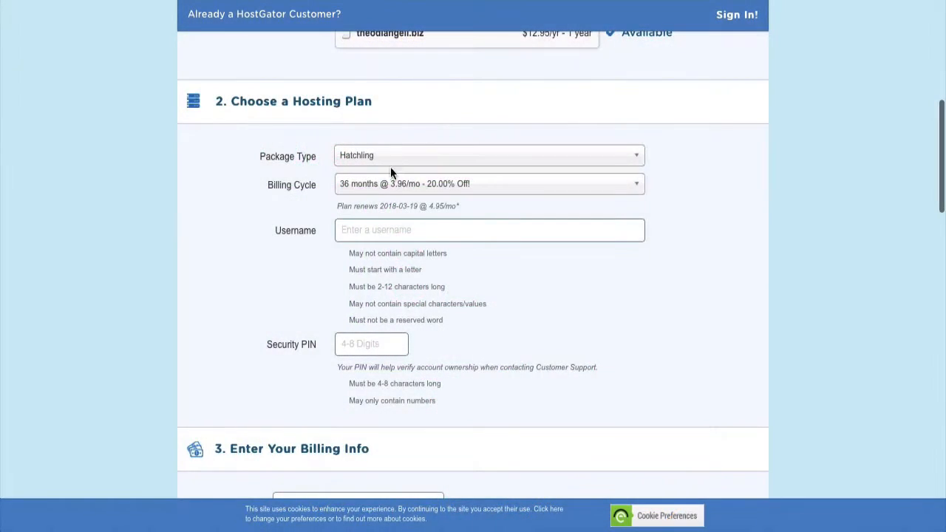
pyautogui.click(386, 185)
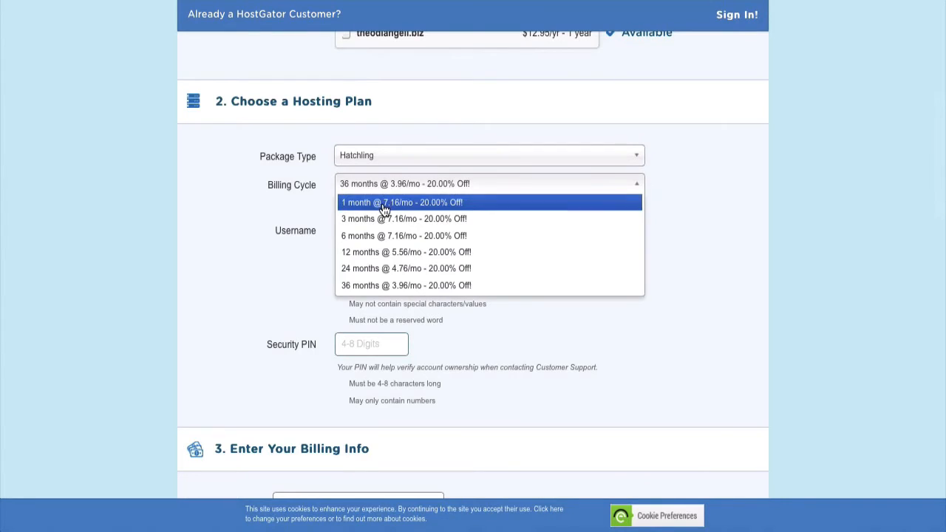
pyautogui.click(384, 286)
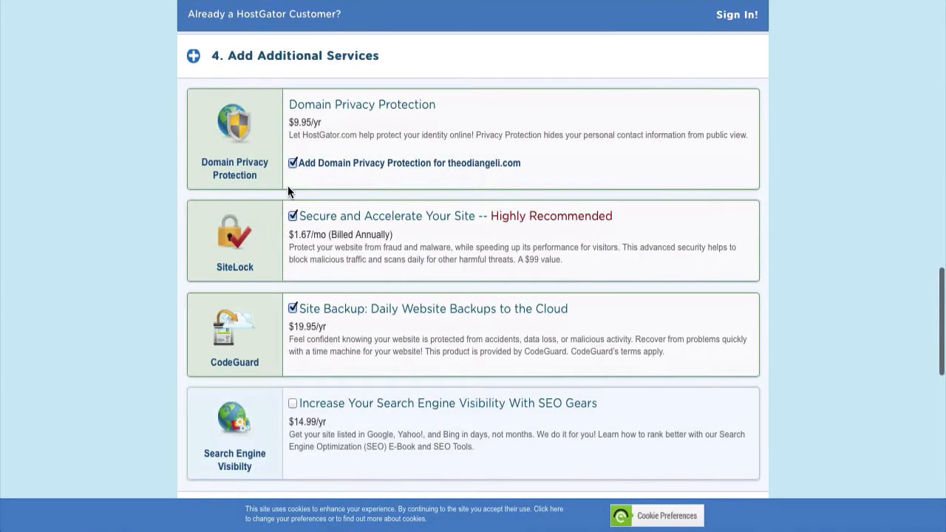
# - Deselect Domain Privacy Protection, the SiteLock security service and the CodeGuard site backup in the additional services
pyautogui.click(293, 216)
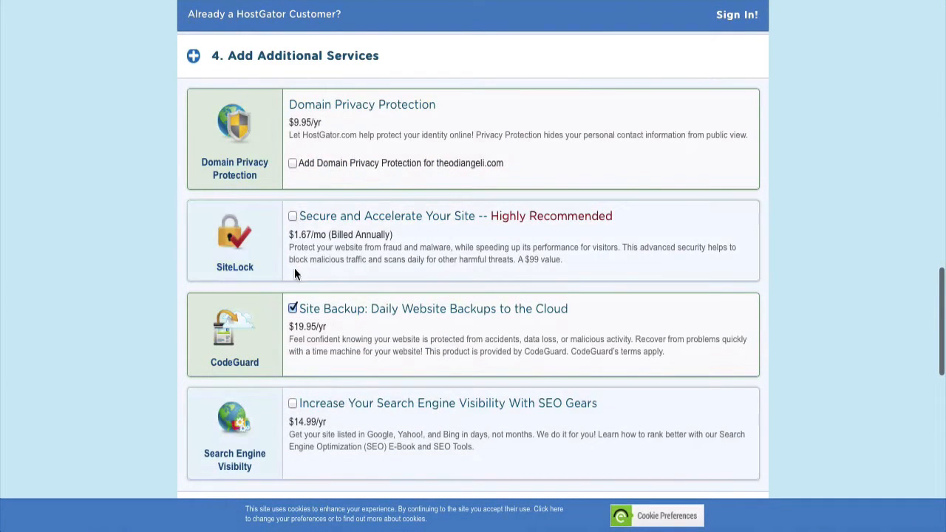
pyautogui.click(293, 309)
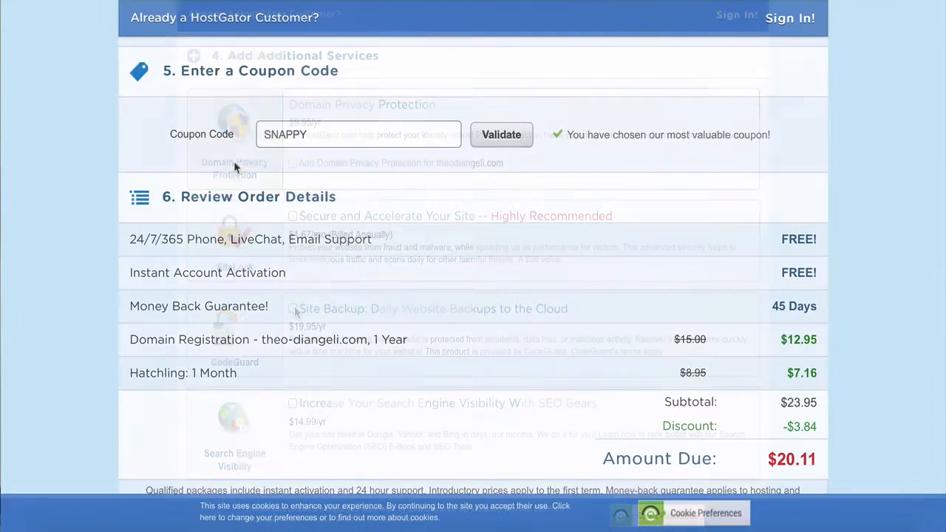
# - Replace the order's coupon code with Wordpresshero and validate it
pyautogui.moveTo(320, 133); pyautogui.dragTo(266, 133)
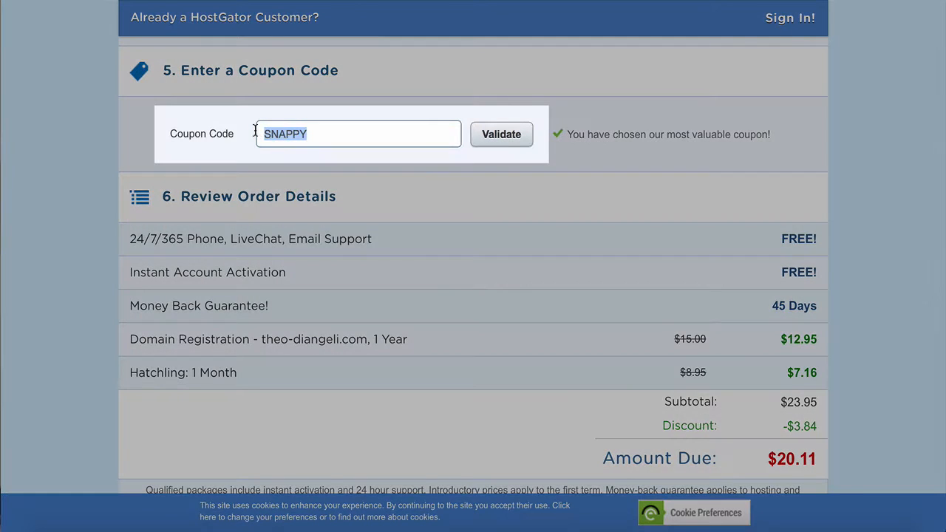
pyautogui.write('Wordpresshero')
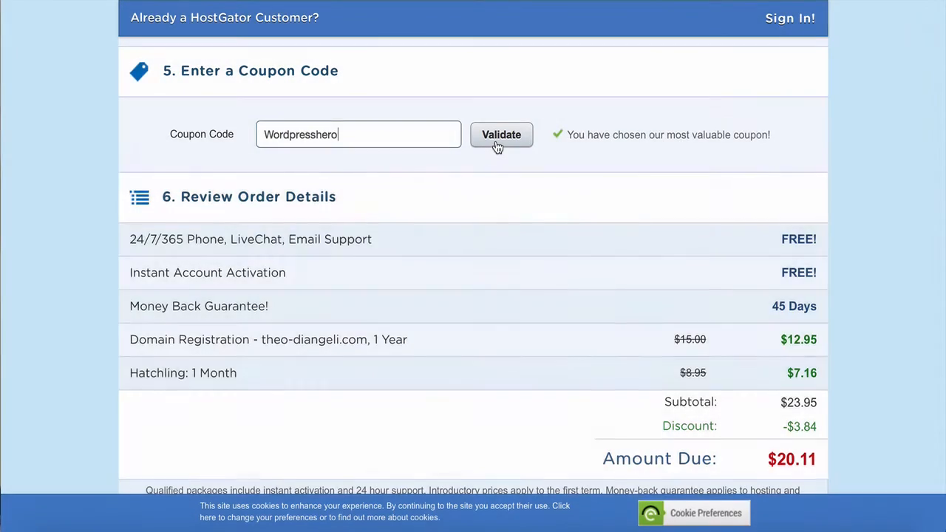
pyautogui.click(499, 147)
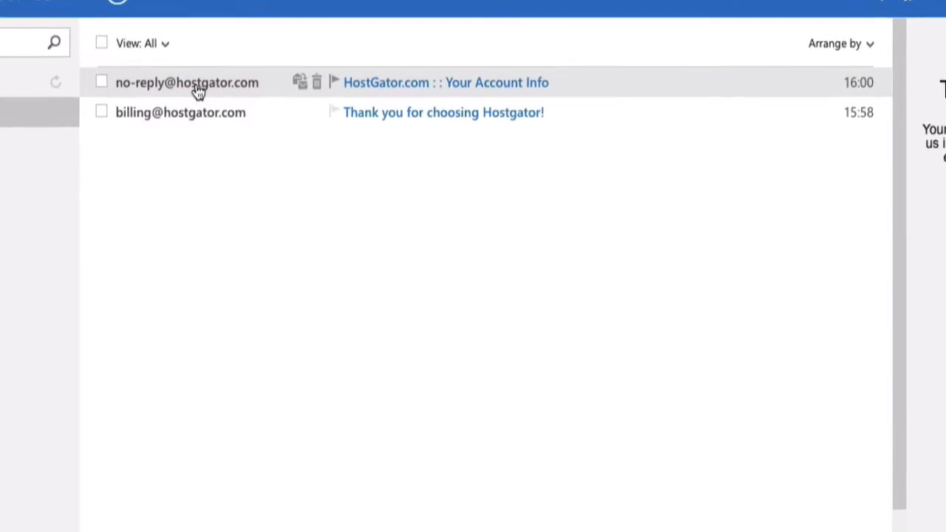
# - Open the HostGator e-mail containing the account info
pyautogui.click(155, 84)
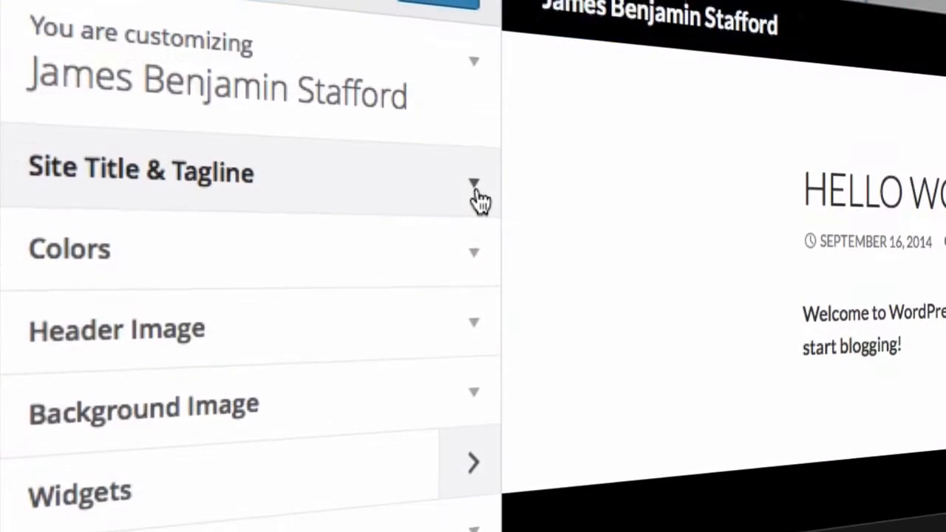
# - Look through the Site Title & Tagline, Colors and Header Image settings in the WordPress site customizer
pyautogui.click(477, 189)
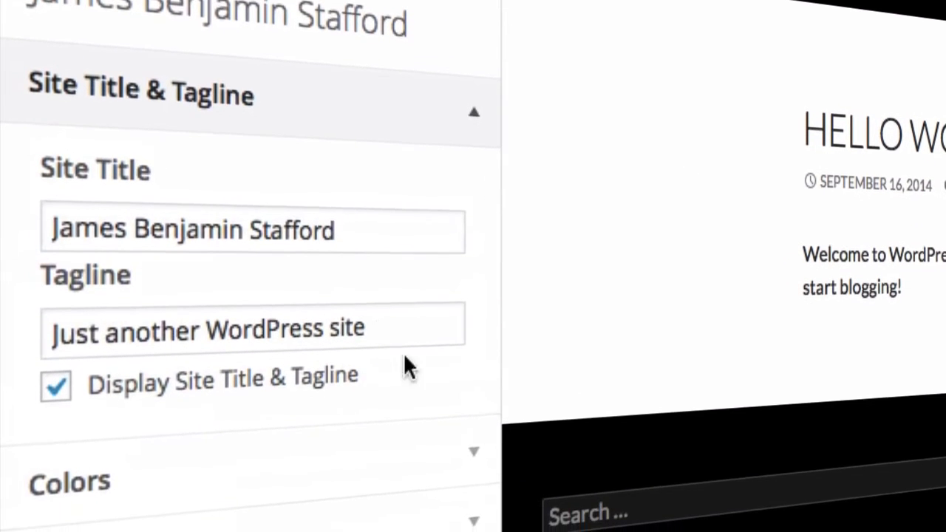
pyautogui.click(473, 455)
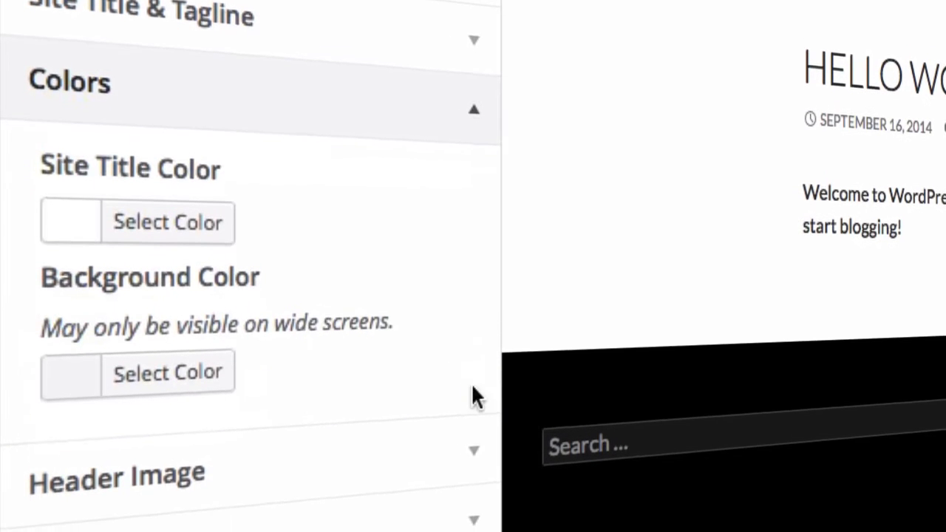
pyautogui.click(474, 451)
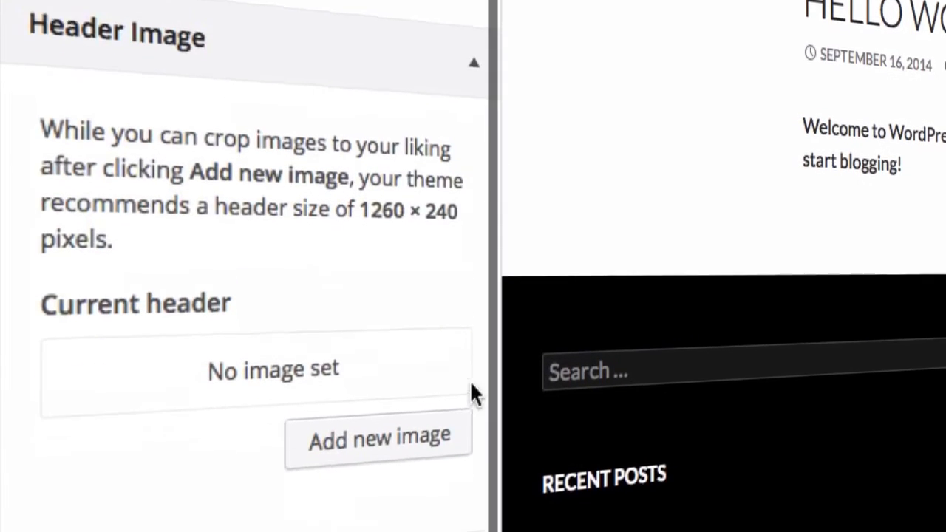
pyautogui.click(475, 391)
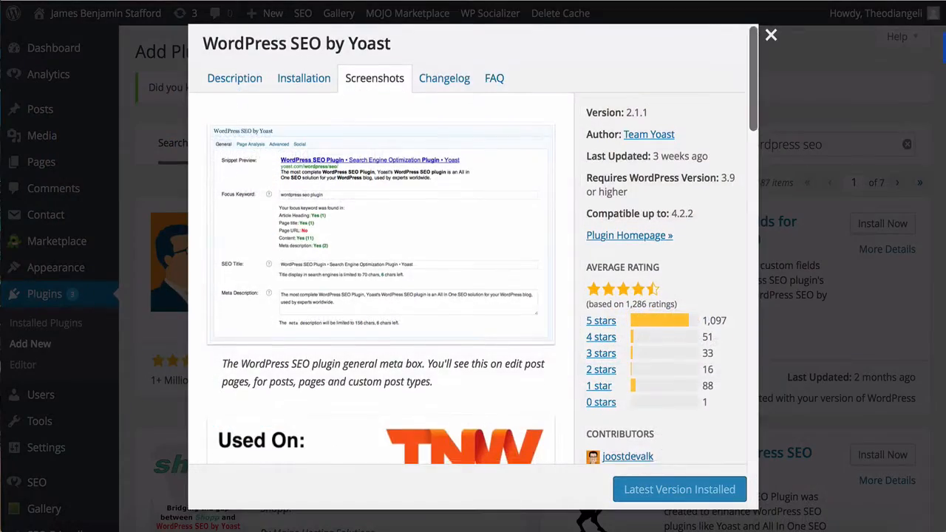
# - Look through the screenshots in the WordPress SEO by Yoast plugin details
pyautogui.scroll(-2, 473, 266)
pyautogui.scroll(-2, 473, 267)
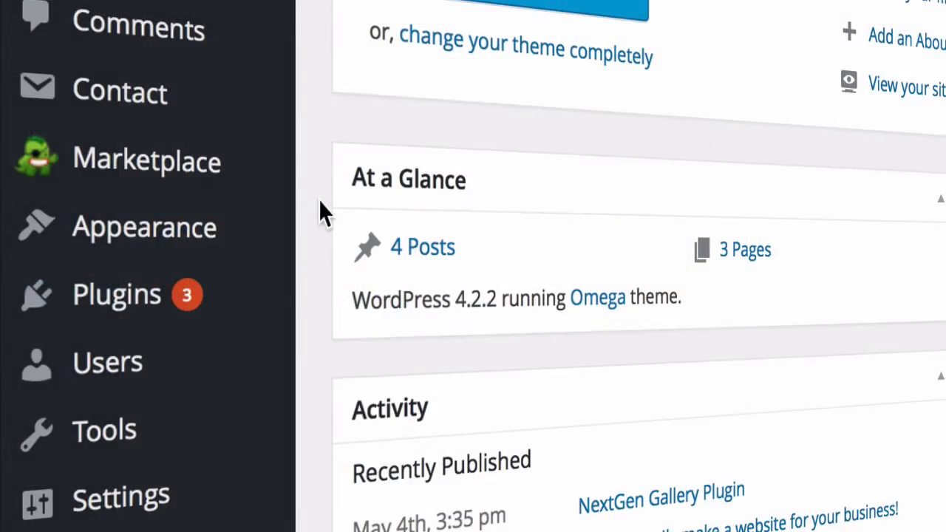
pyautogui.moveTo(244, 294)
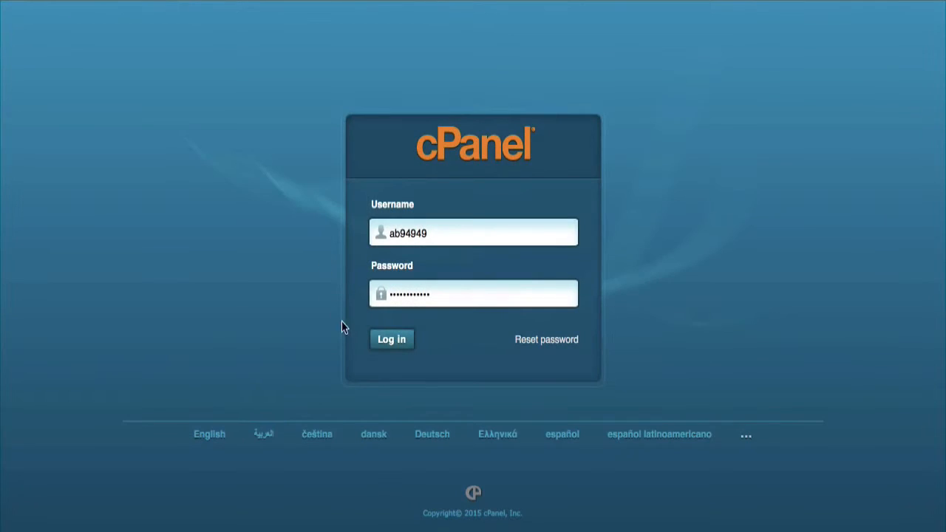
# - Log in to the hosting account's cPanel and open QuickInstall under Software and Services
pyautogui.click(392, 341)
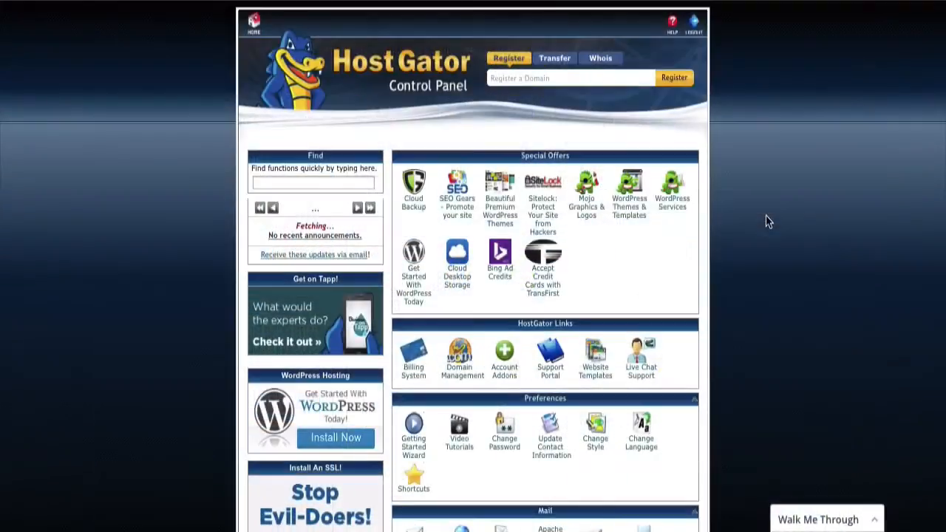
pyautogui.scroll(-5, 767, 220)
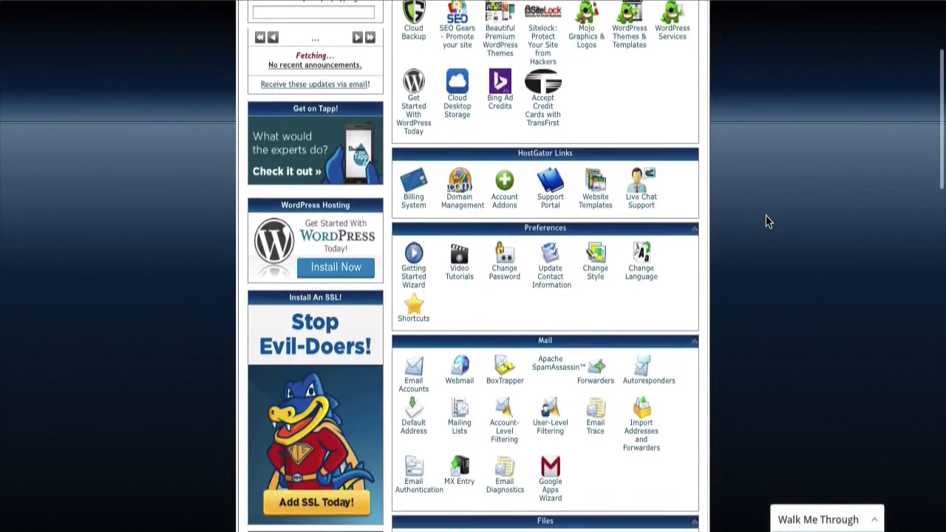
pyautogui.scroll(-8, 766, 220)
pyautogui.scroll(-9, 767, 220)
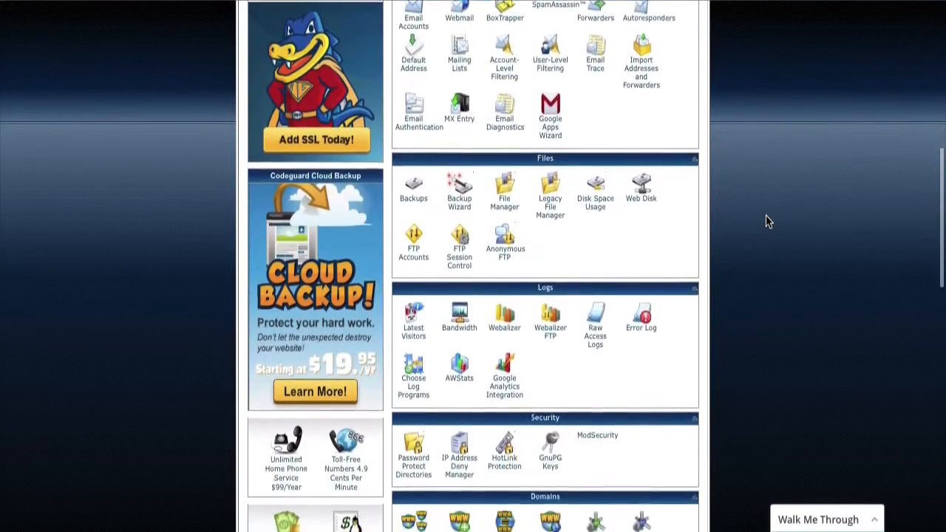
pyautogui.scroll(-7, 766, 221)
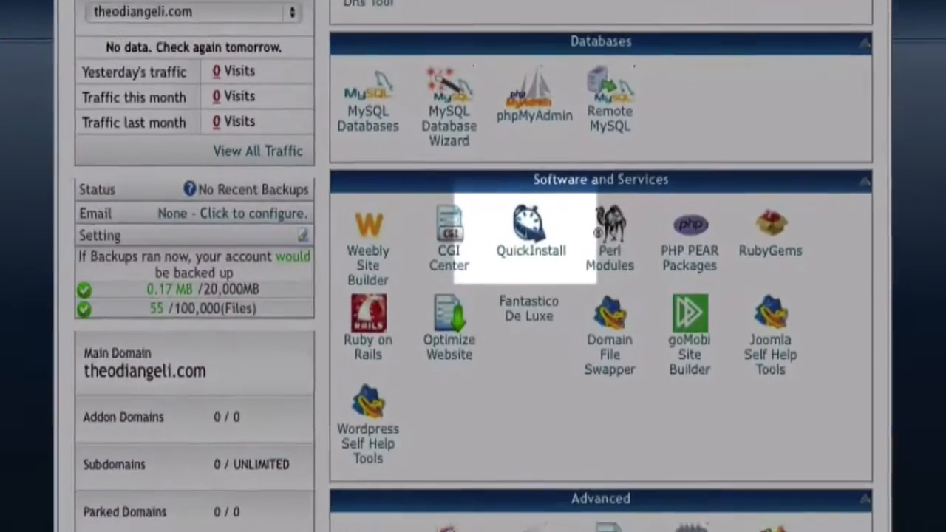
pyautogui.click(514, 229)
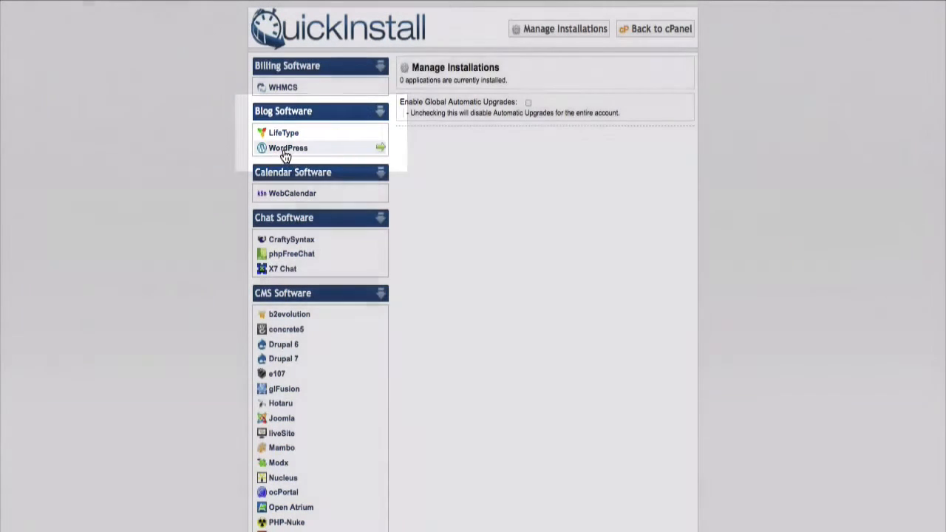
# - Install WordPress at the domain's root with the blog title, admin e-mail, admin username, and first and last name filled in
pyautogui.click(285, 150)
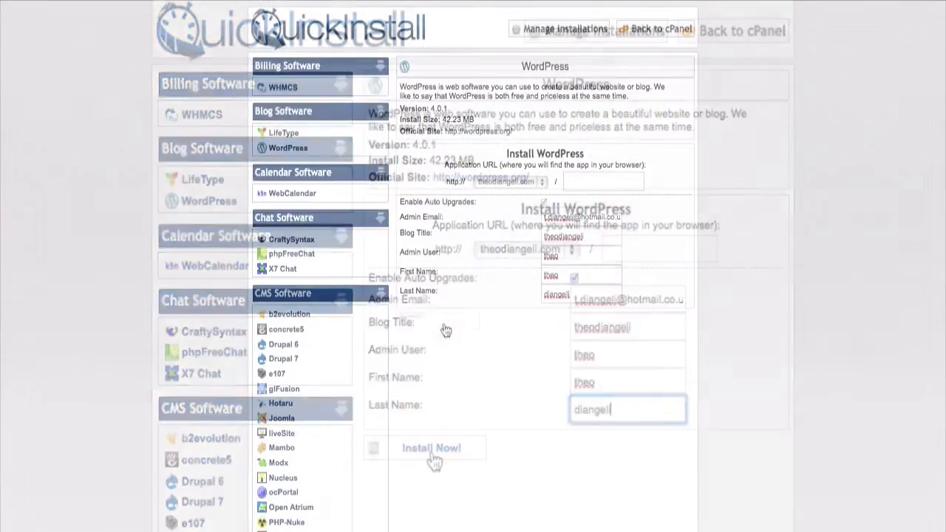
pyautogui.click(434, 460)
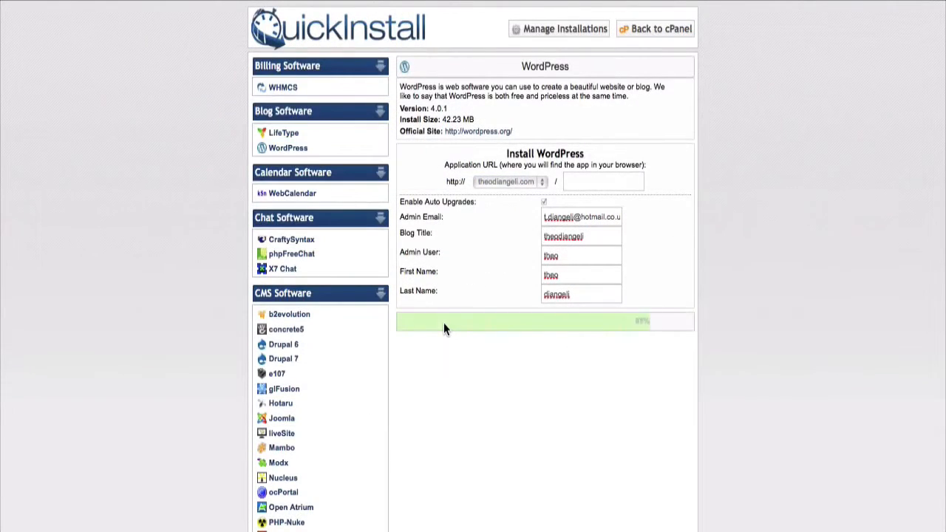
pyautogui.scroll(-5, 443, 322)
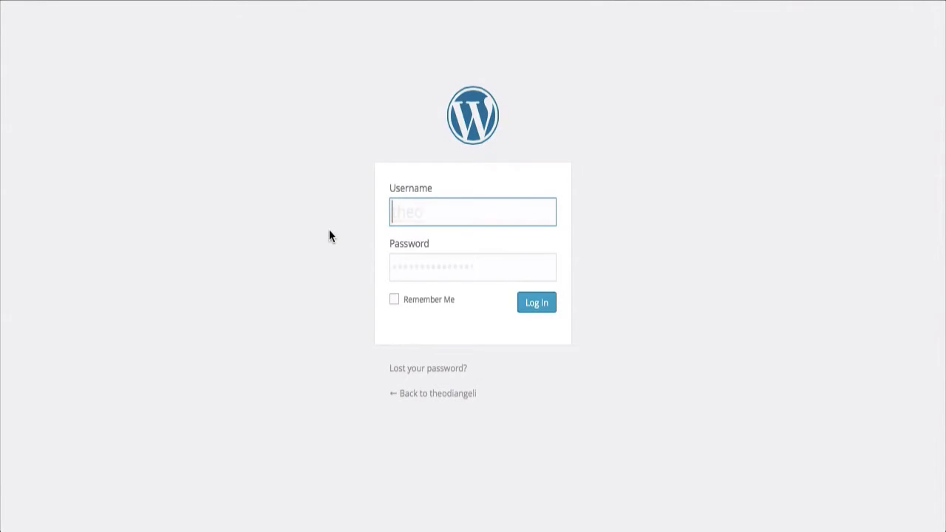
# - Log in to the new site's WordPress dashboard with the admin username and account password
pyautogui.press('Return')
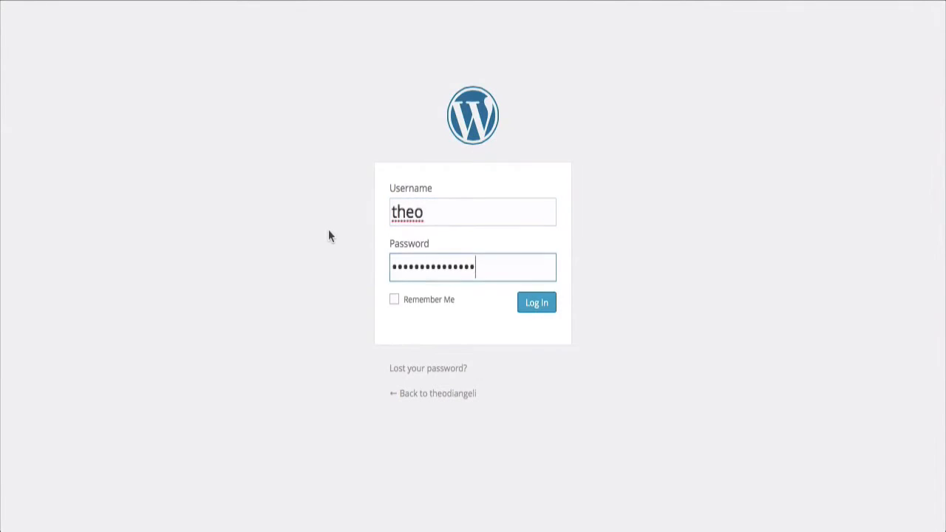
pyautogui.click(532, 311)
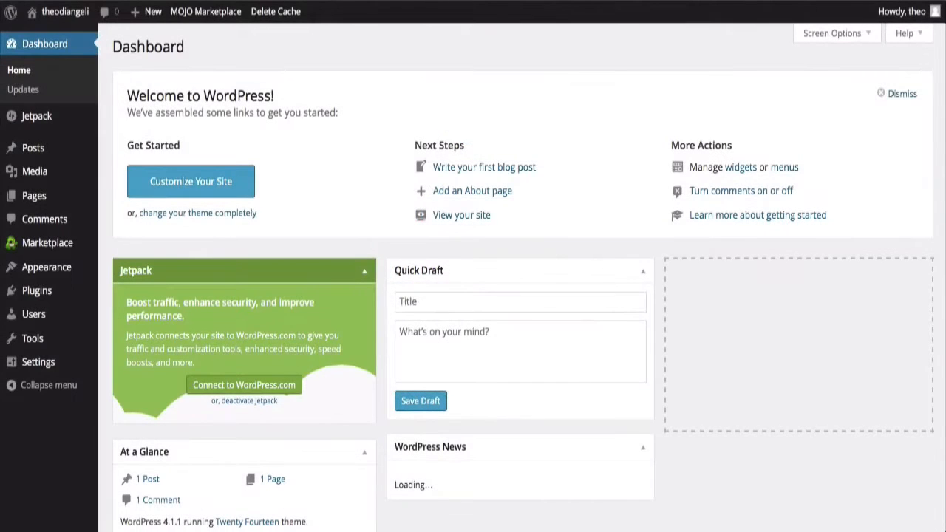